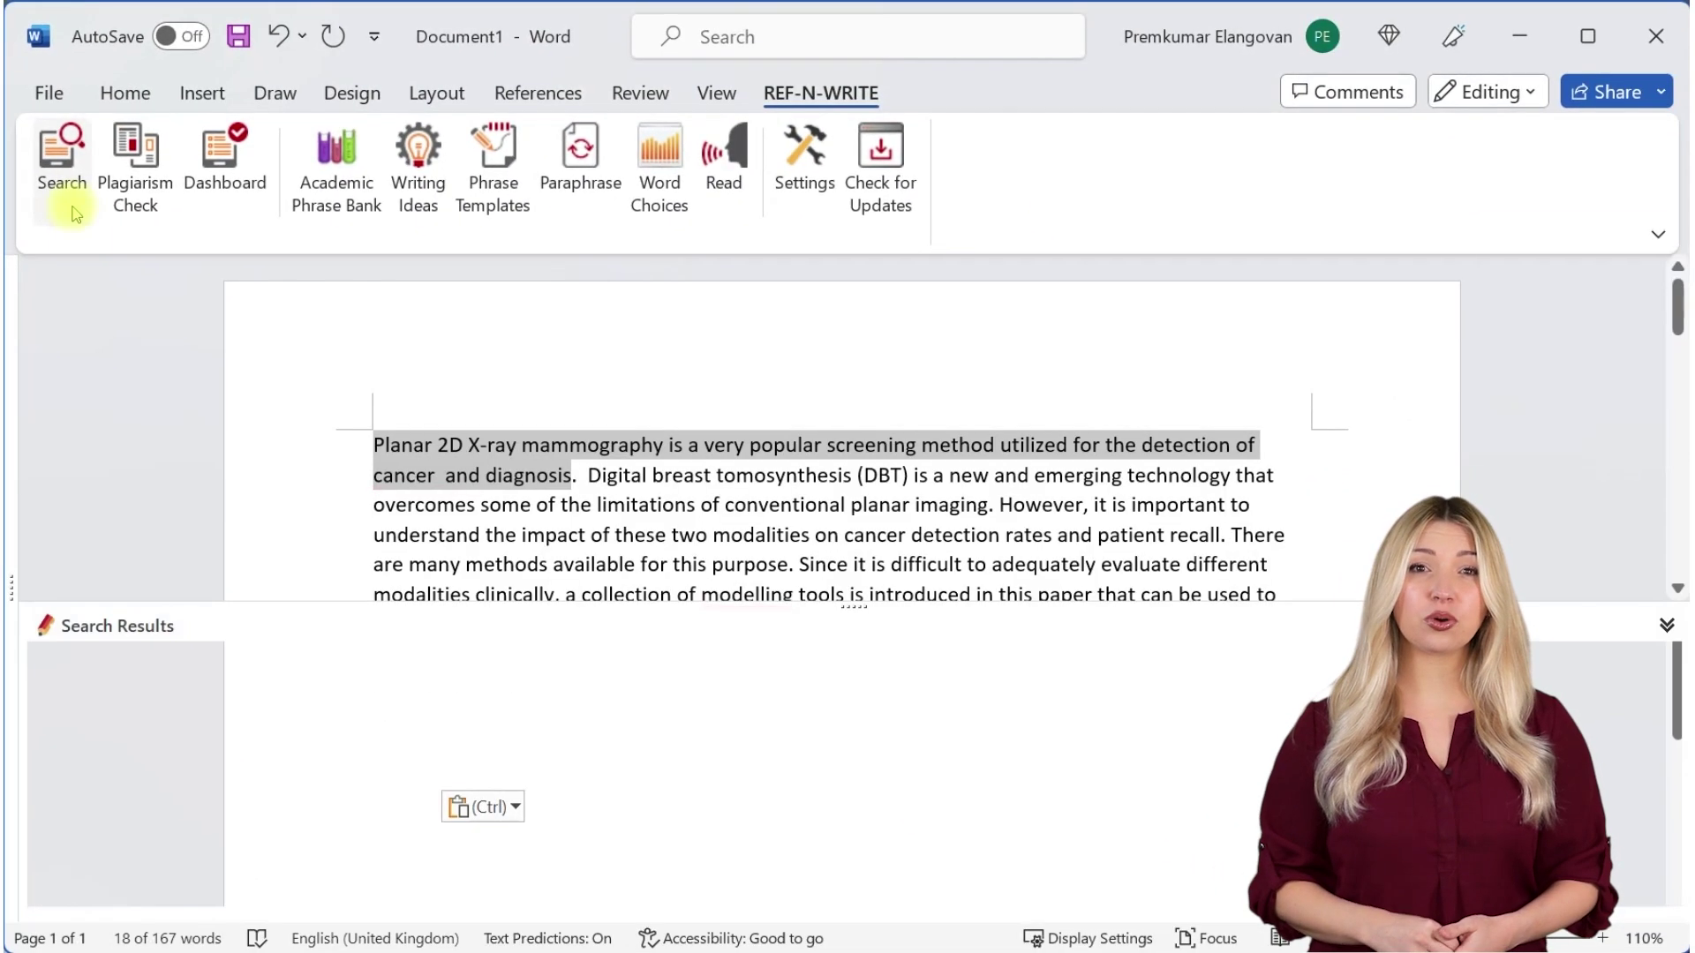
- Run a plagiarism check and paraphrase on all the document text, then show the Academic Phrase Bank
key("ctrl+a")
left_click(145, 213)
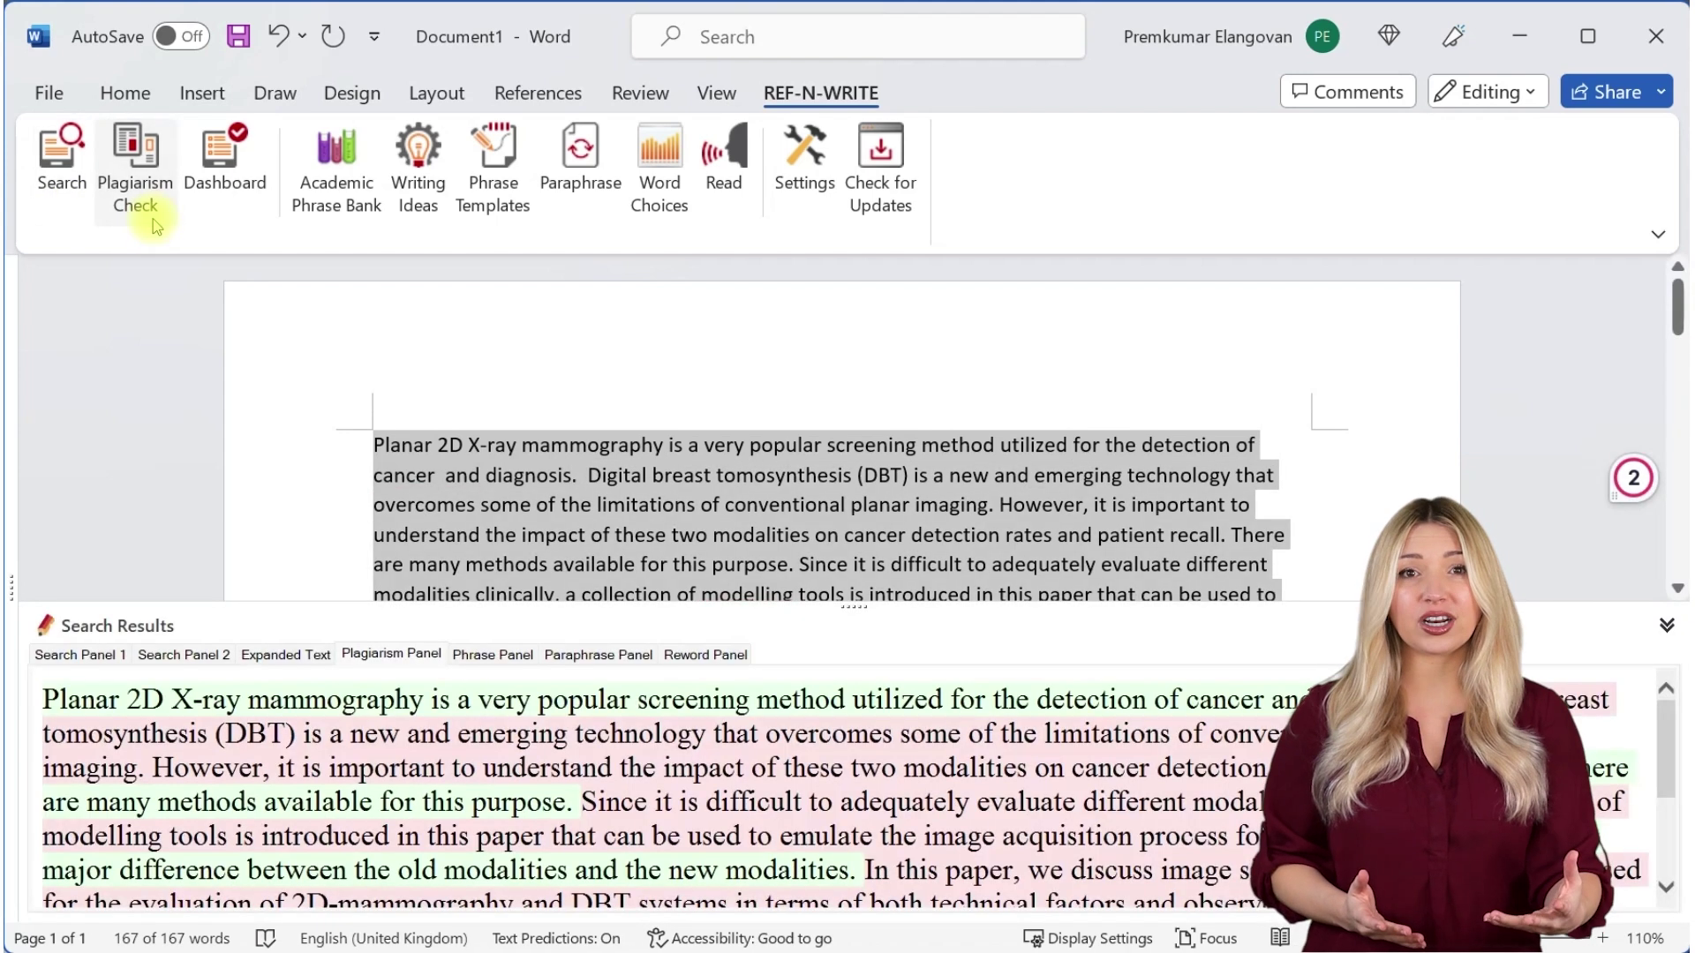
left_click(588, 212)
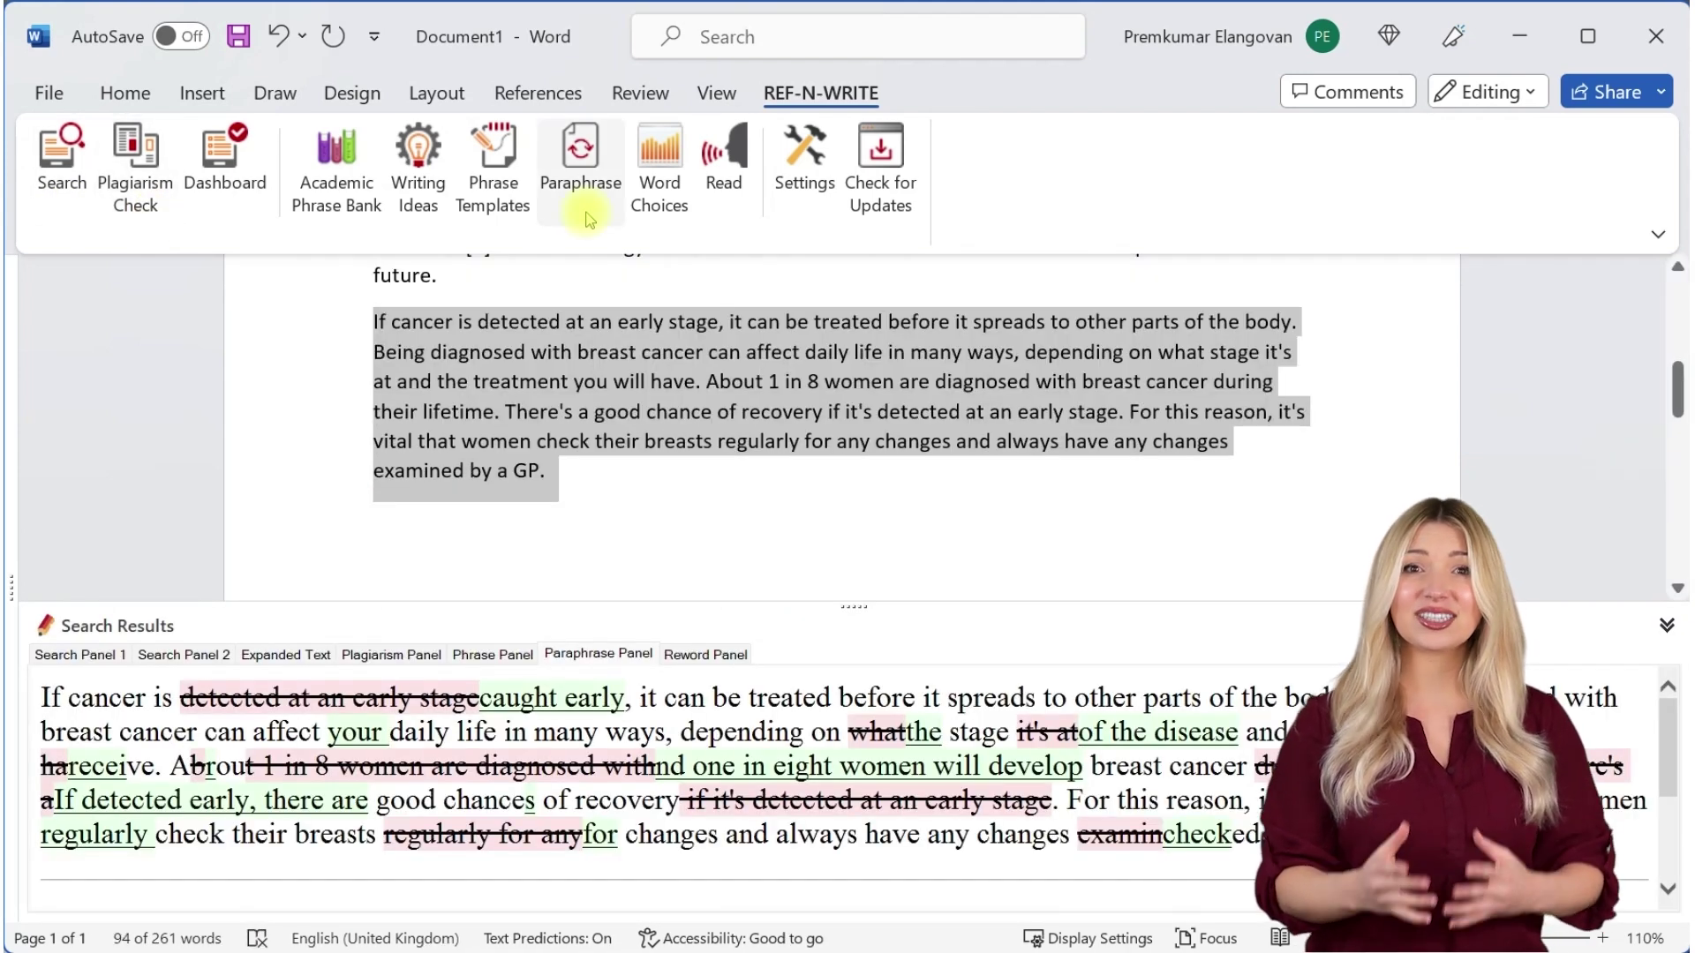
left_click(336, 212)
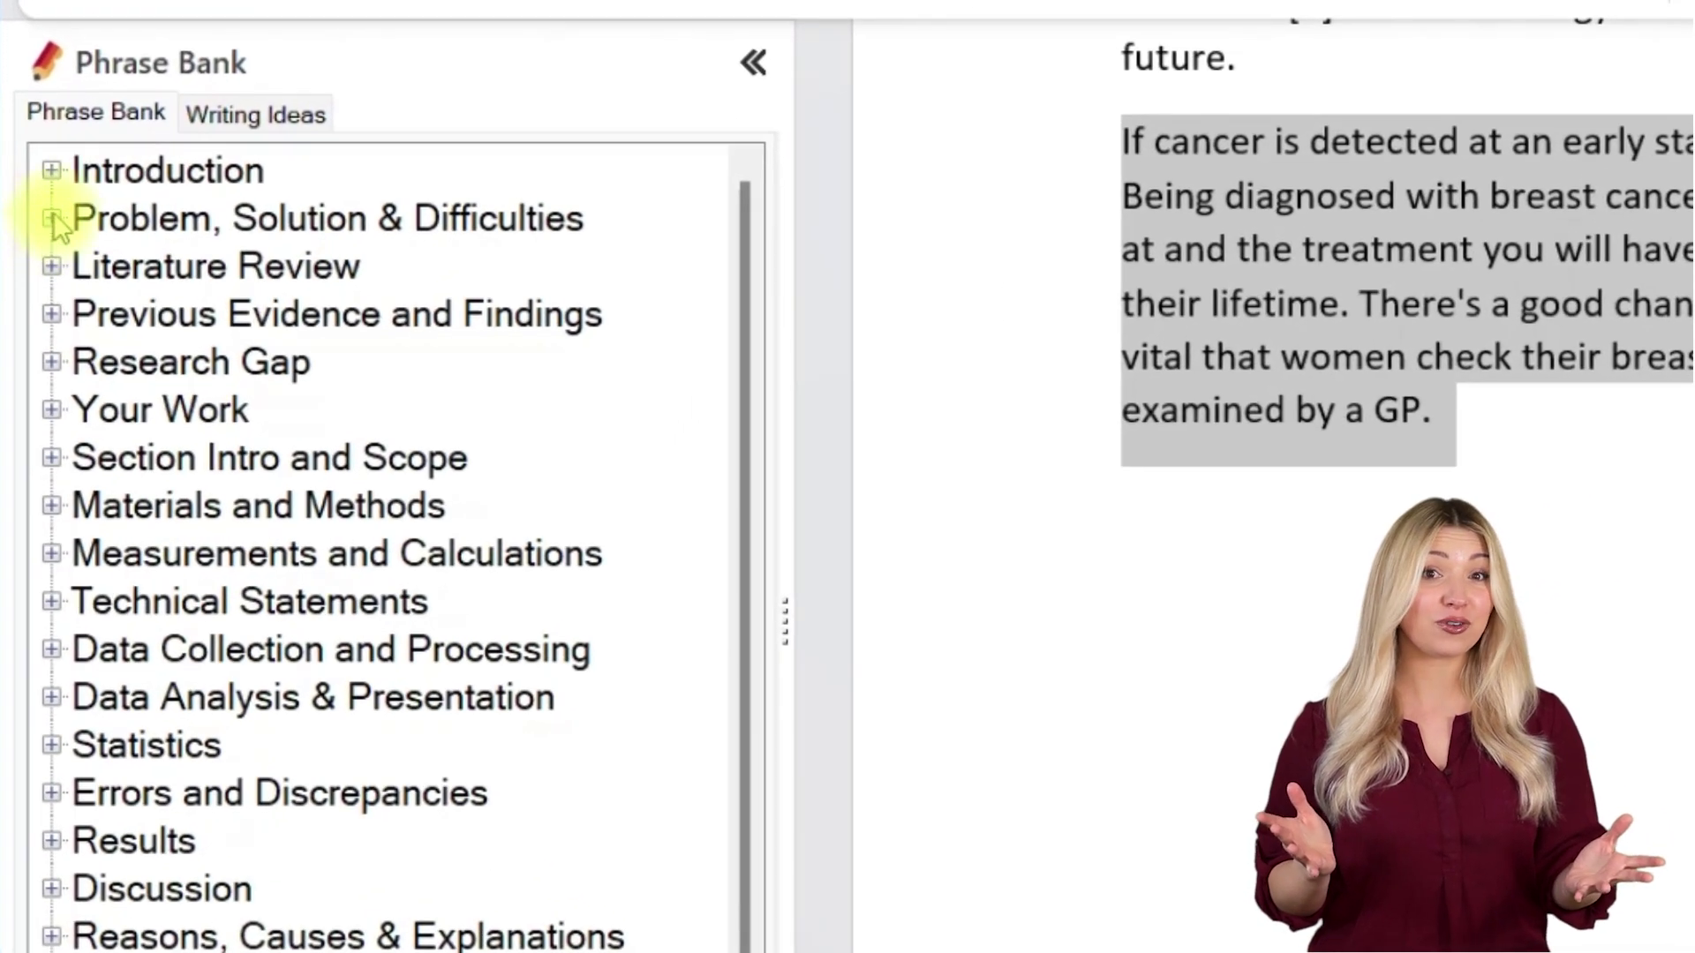
- Browse phrase categories and show Research Gap's 'Limited previous studies' phrases in the results
left_click(49, 223)
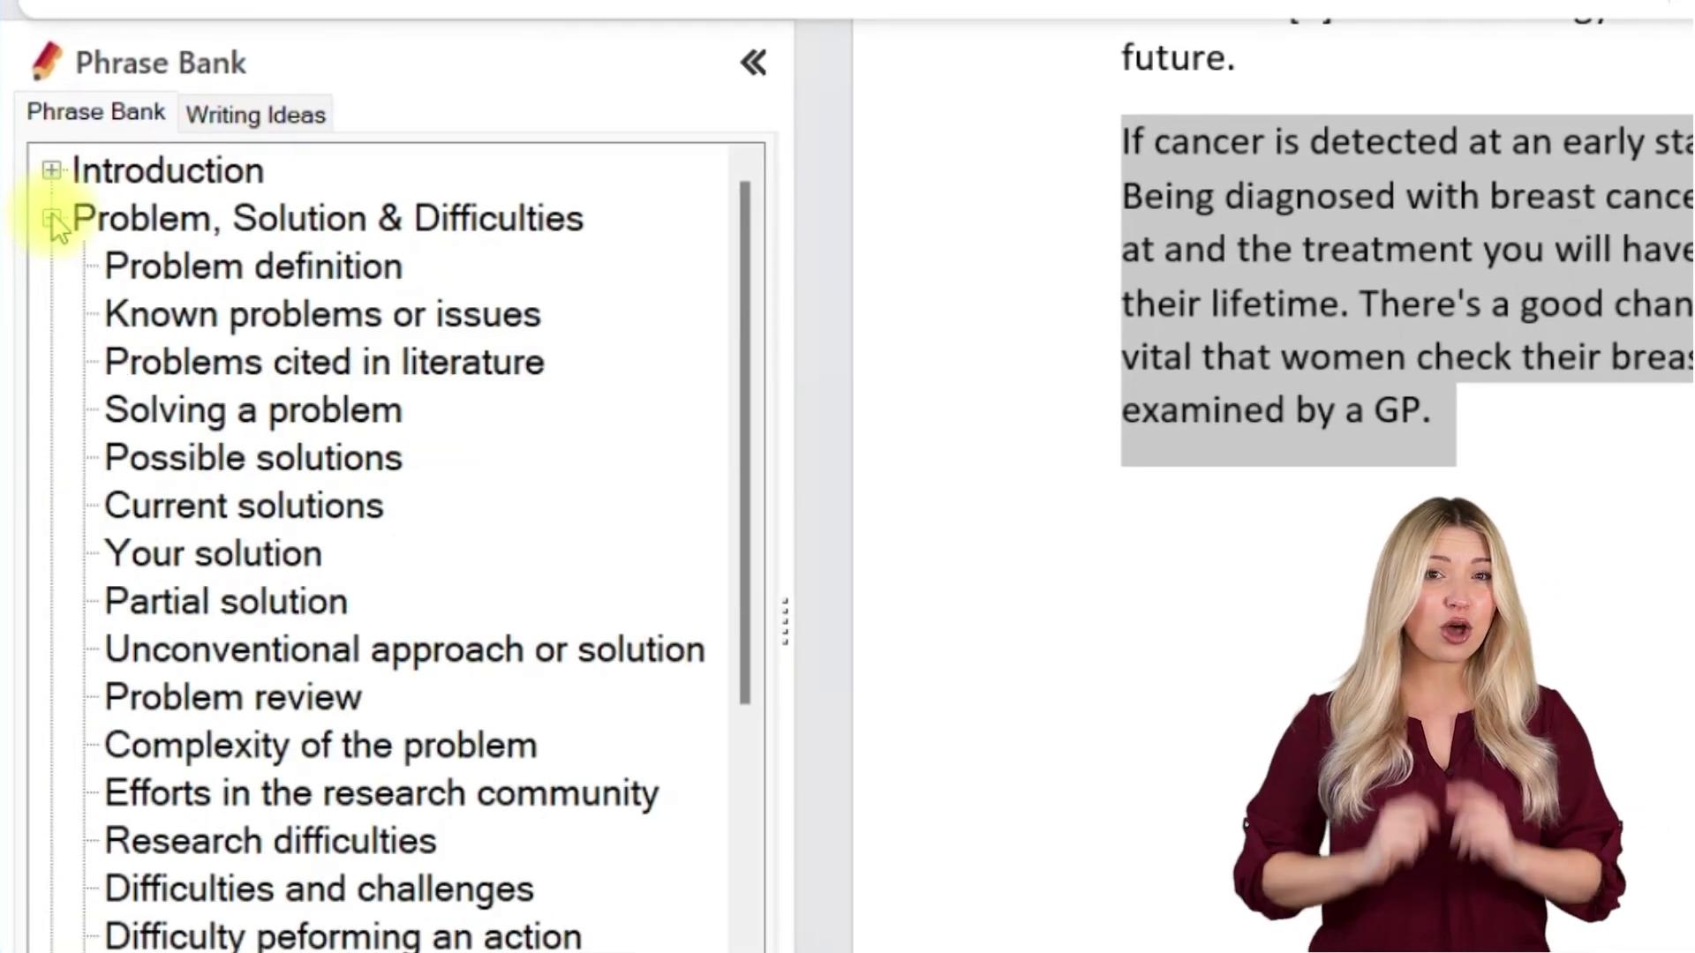
left_click(50, 222)
left_click(52, 268)
left_click(51, 219)
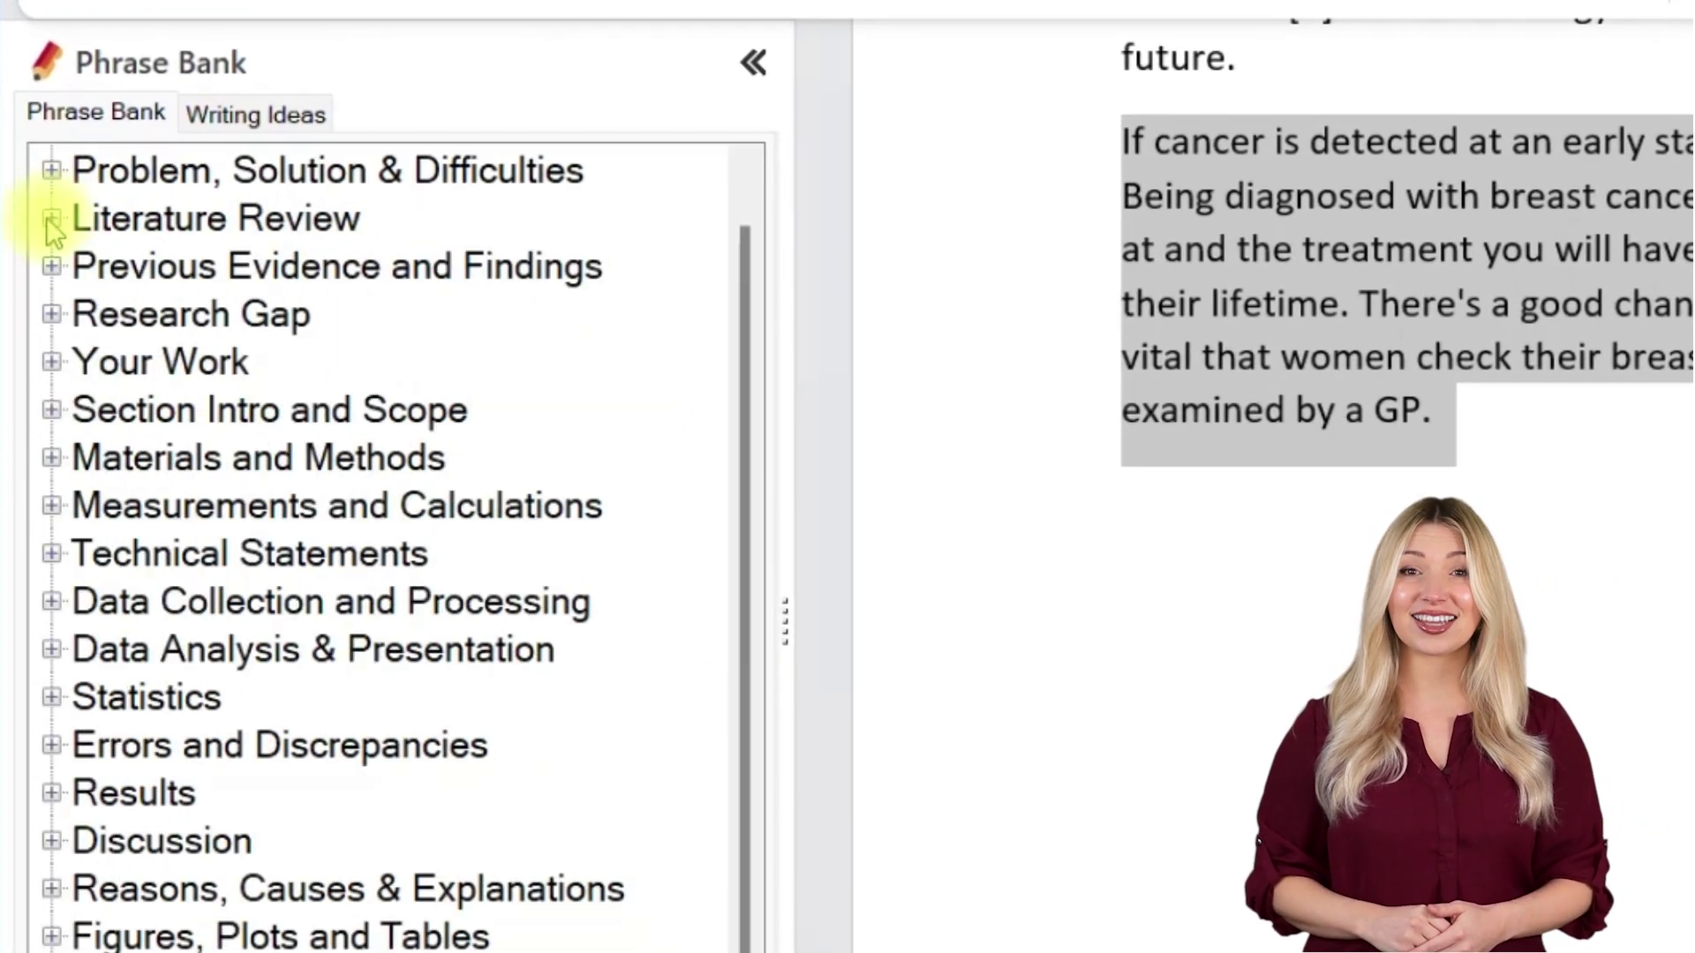
left_click(50, 315)
left_click(194, 366)
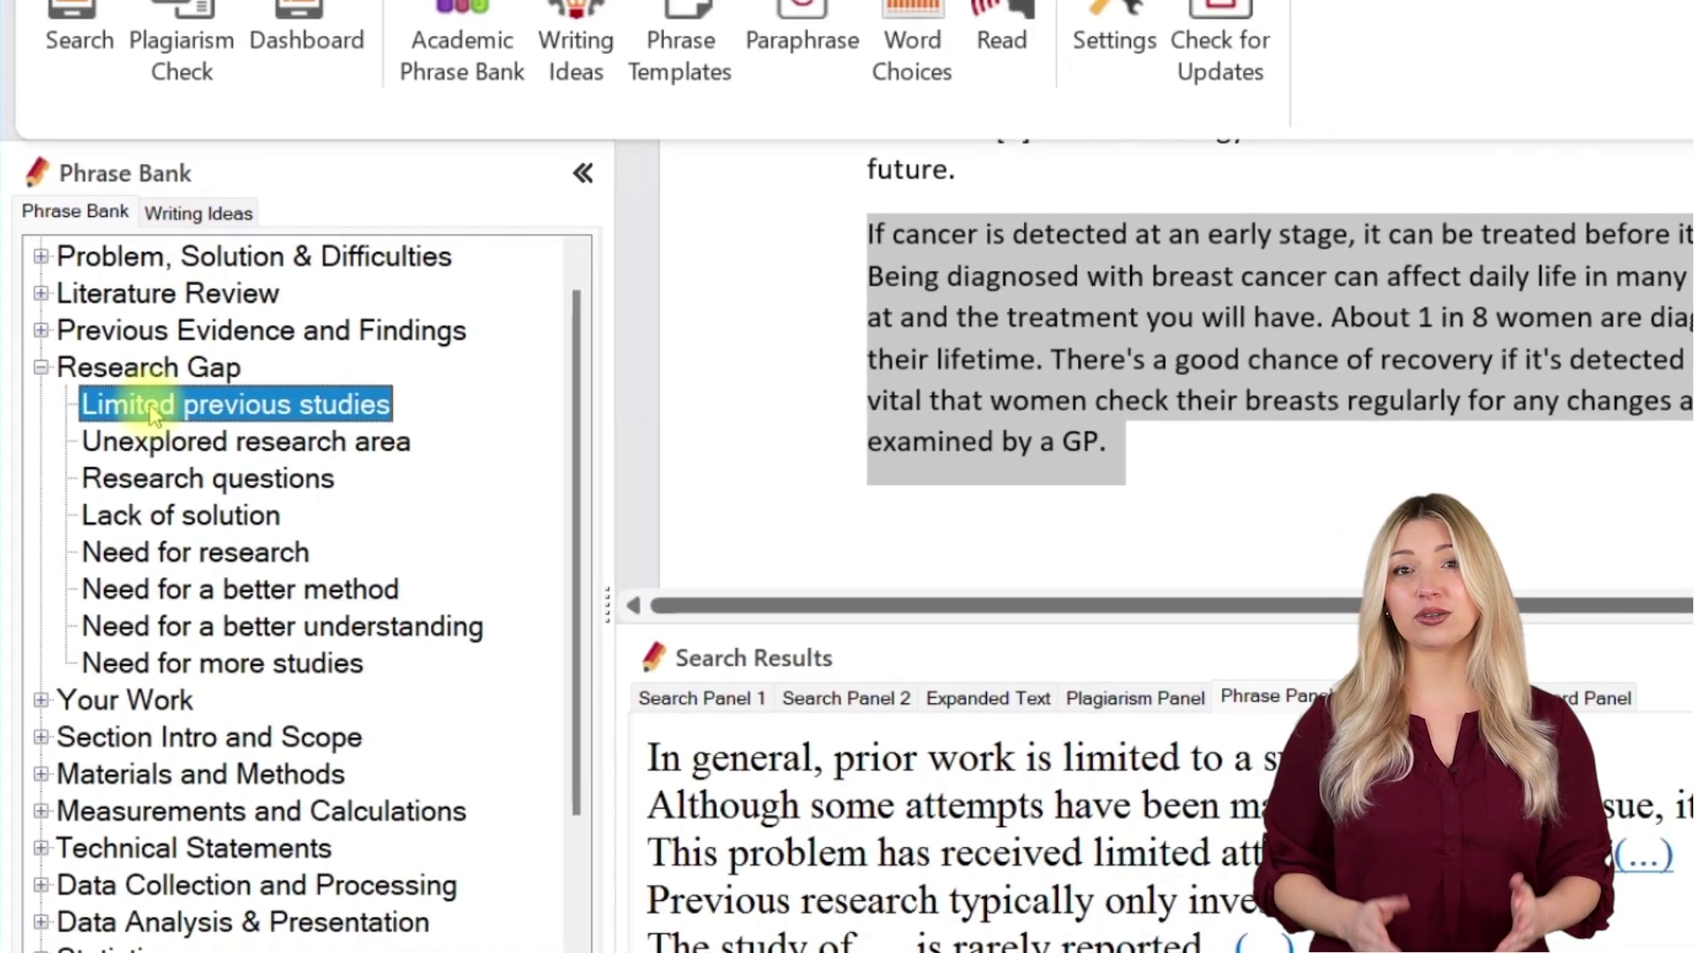